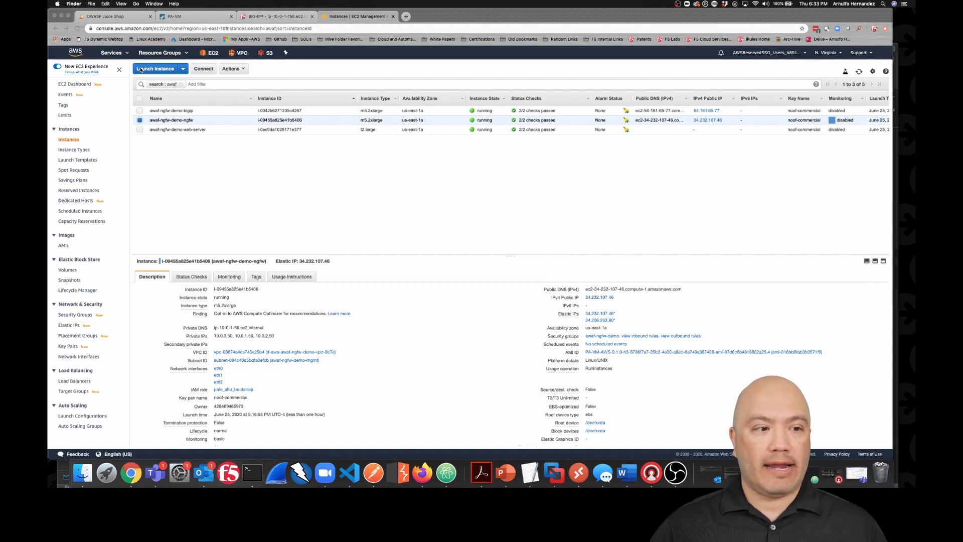
- Zoom in on the three awaf-ngfw EC2 instances, then bring up the OWASP Juice Shop storefront
click(369, 180)
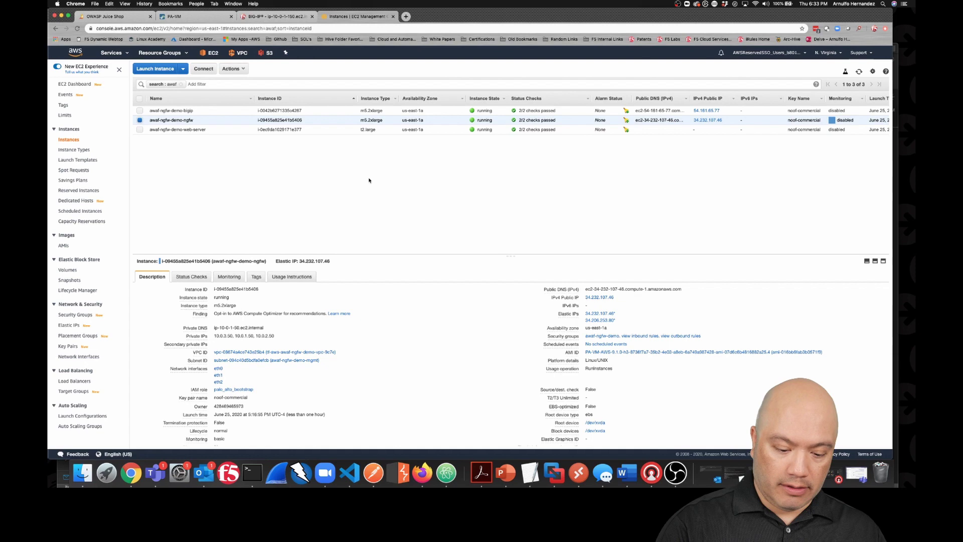
key(super+plus)
key(super+plus)
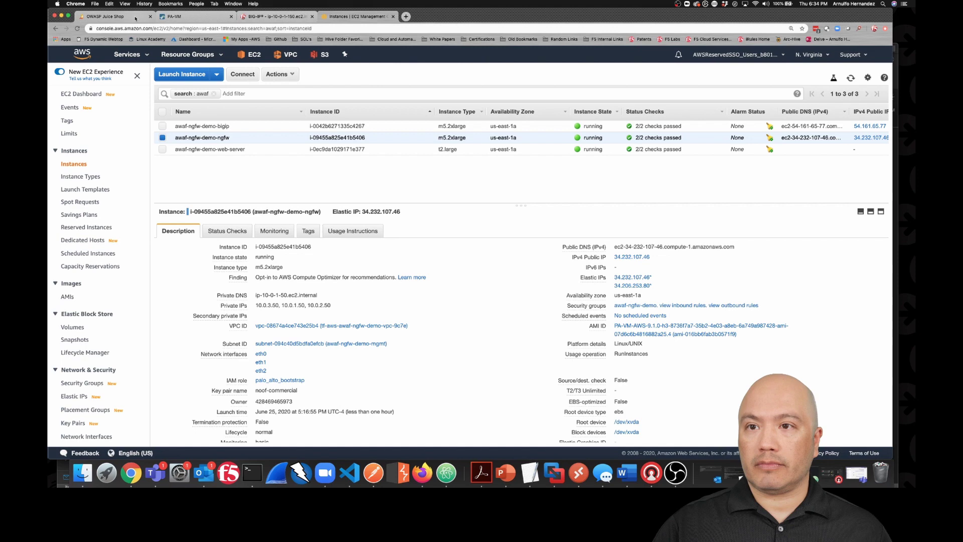
click(135, 18)
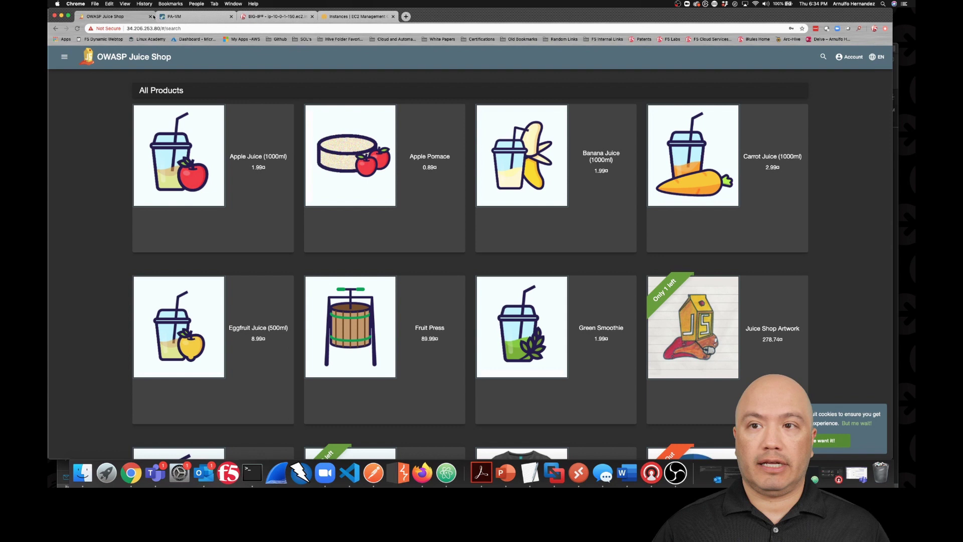
- Show the PA-VM Network > Interfaces page with its two ethernet interfaces in web-traffic zones
click(192, 18)
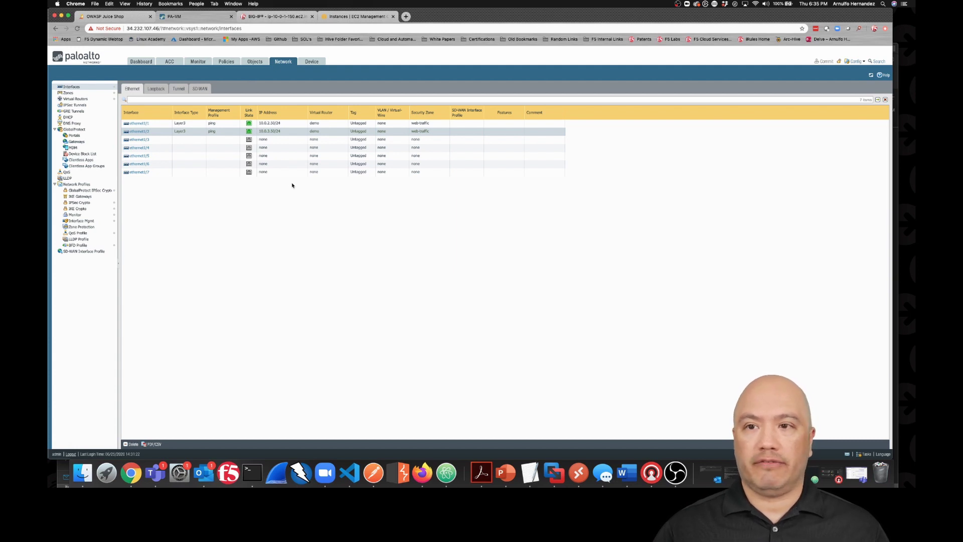
- Inspect the security profiles attached to the HTTP allow rule in Policies > Security
click(226, 62)
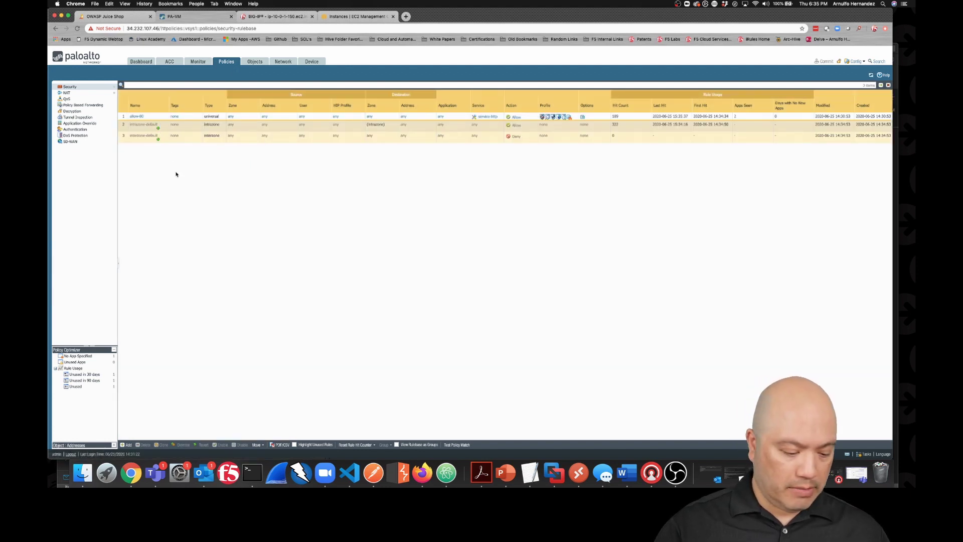
key(super+equal)
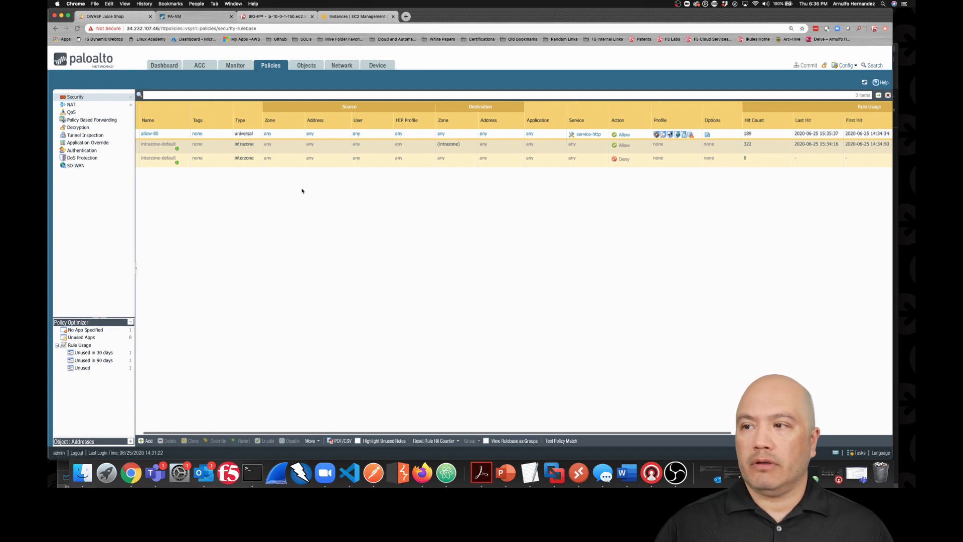
scroll(311, 187, right, 4)
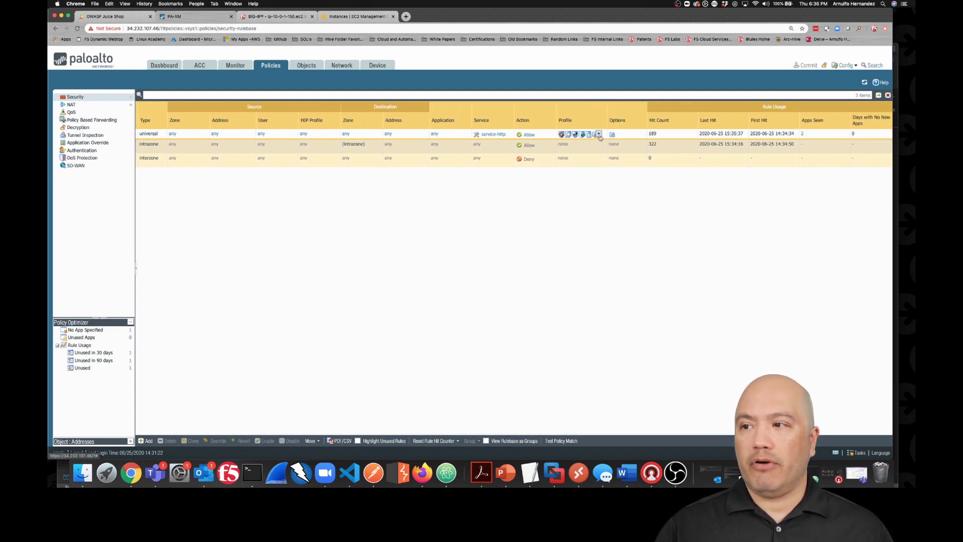
click(600, 135)
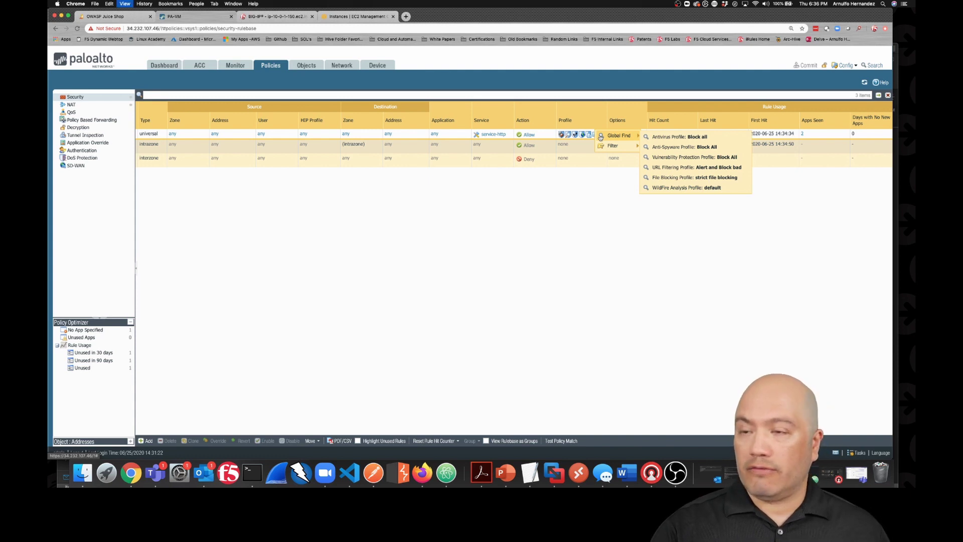
key(super+equal)
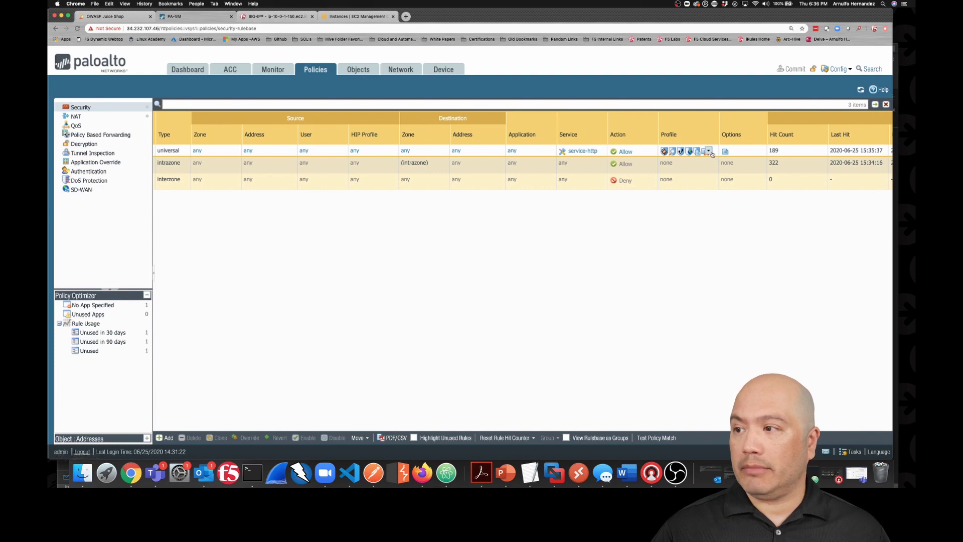
click(712, 152)
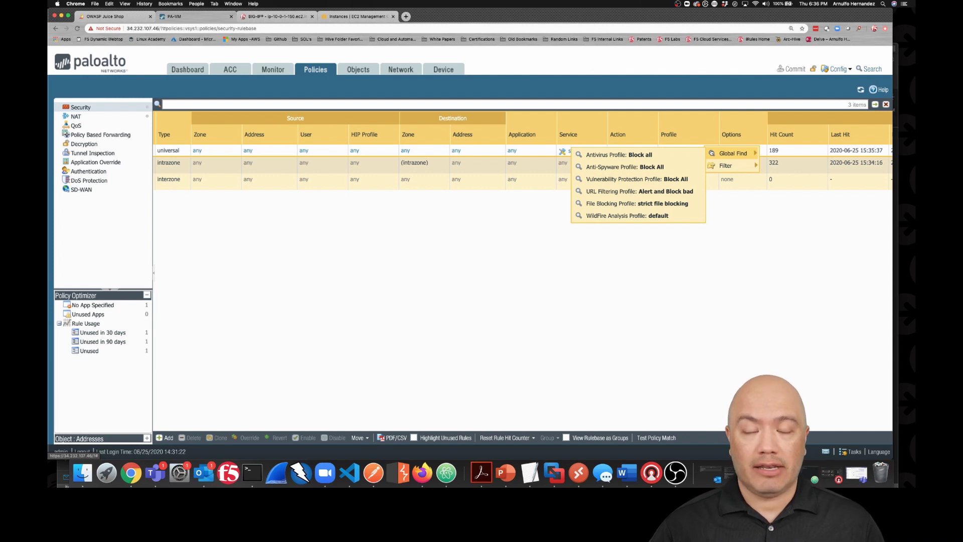
click(513, 257)
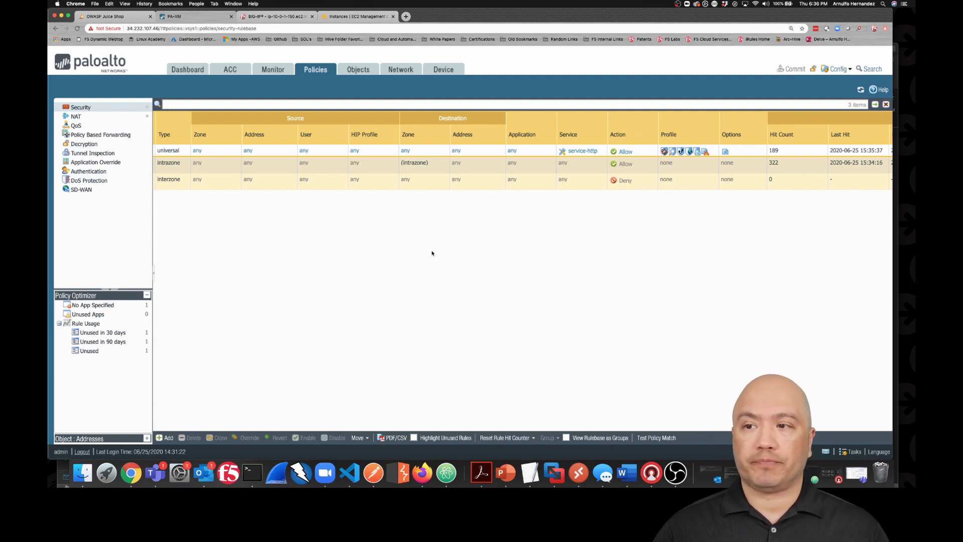
click(284, 17)
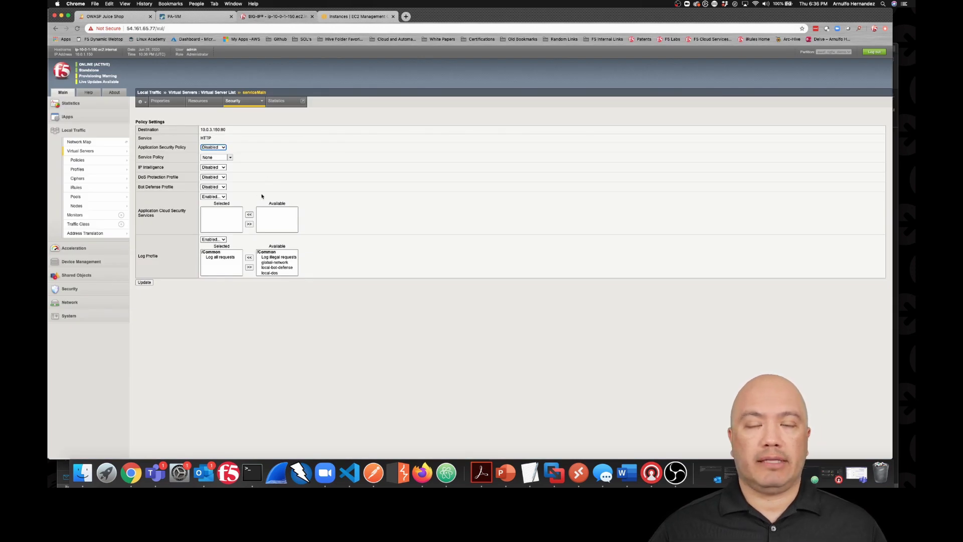
click(85, 151)
mouse_move(76, 186)
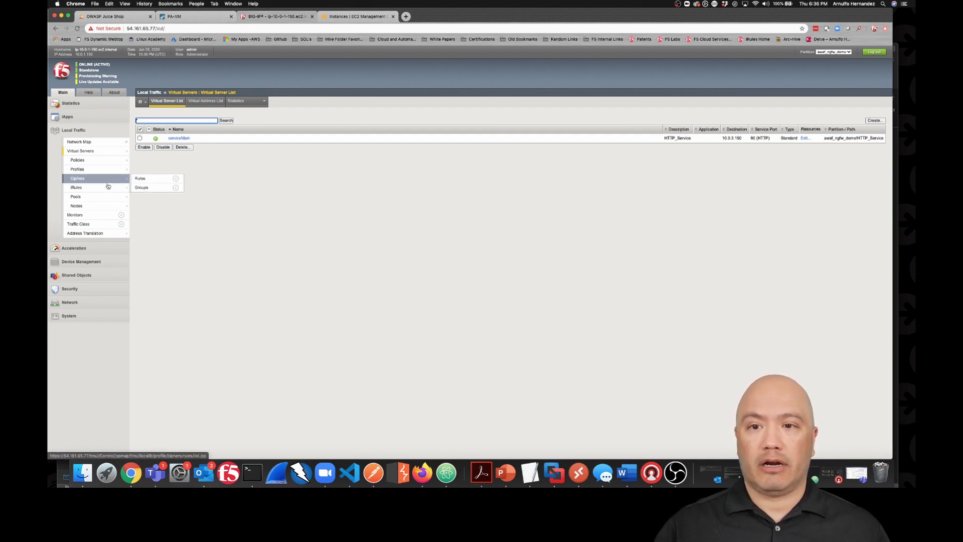
click(106, 200)
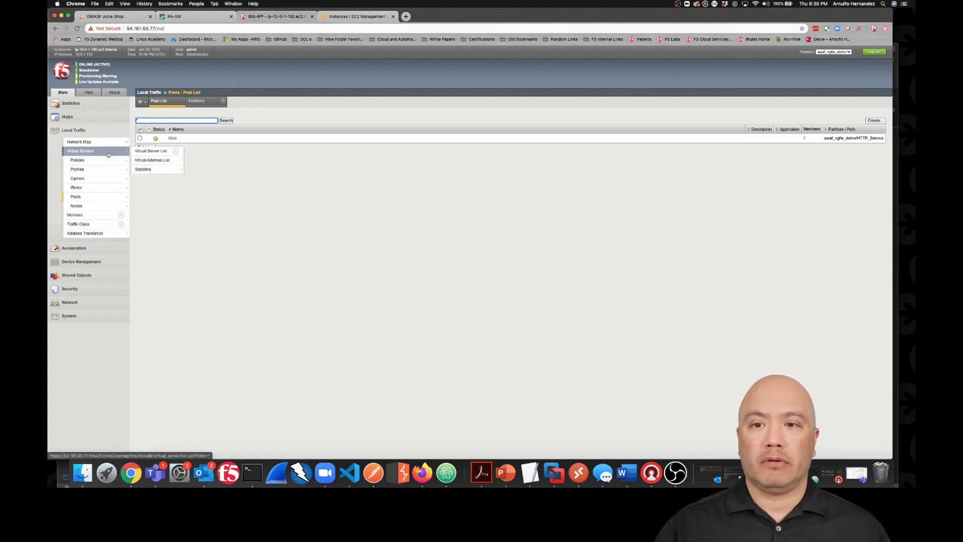
click(80, 151)
click(187, 139)
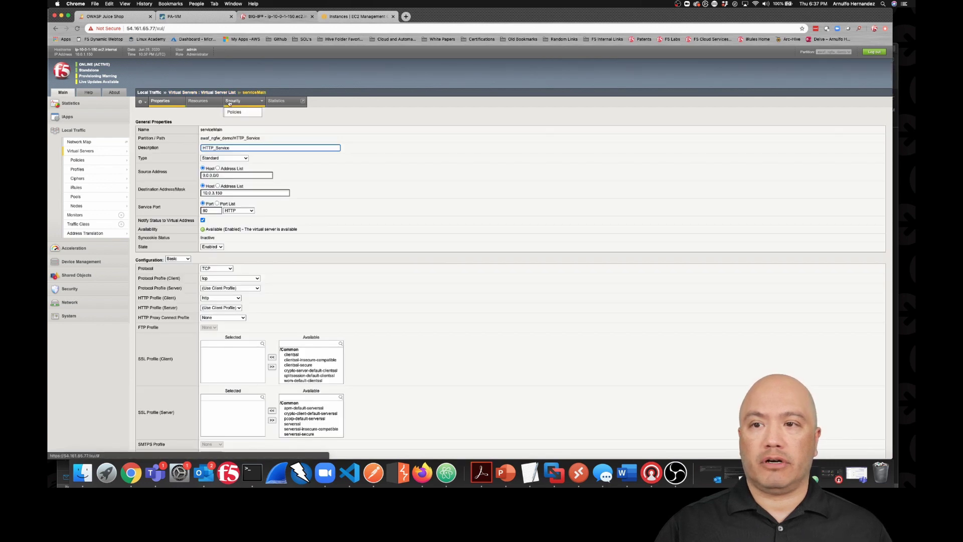
click(238, 113)
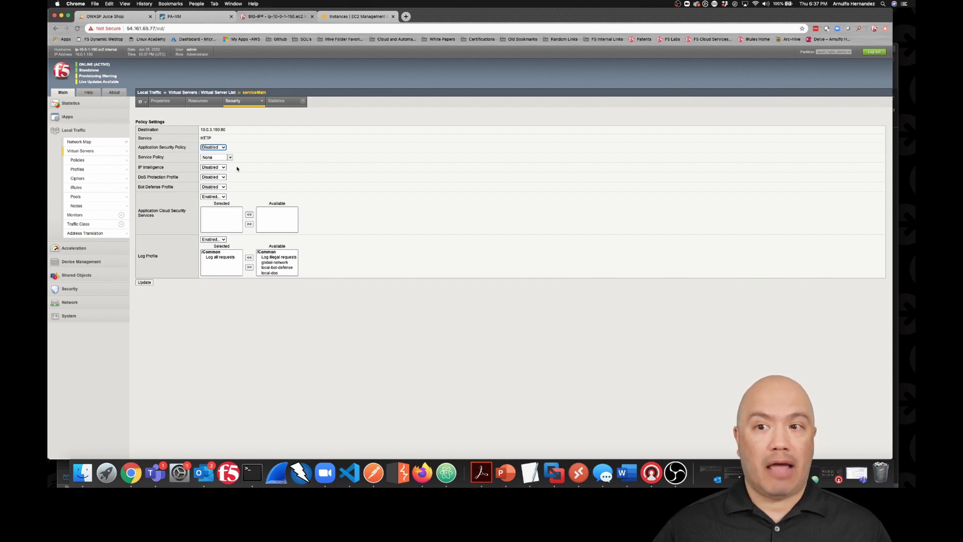
- Review the xss-post request's target IP and the script injected in its Content-Type header
click(373, 473)
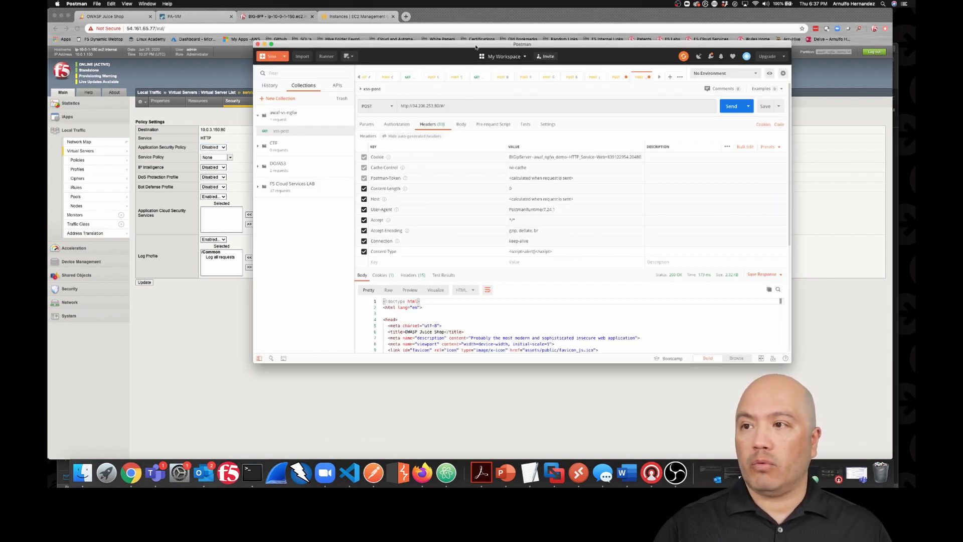
drag(477, 47, 365, 59)
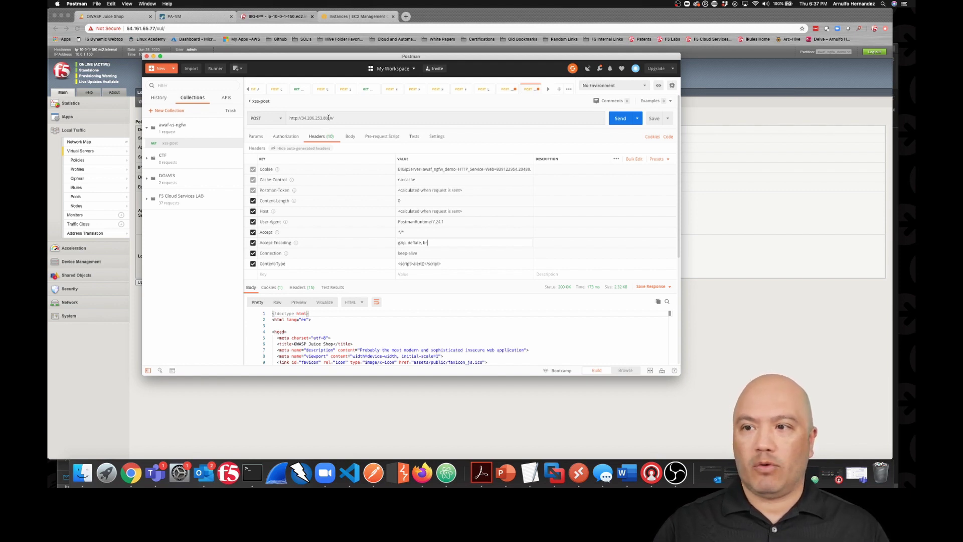
drag(329, 118, 297, 117)
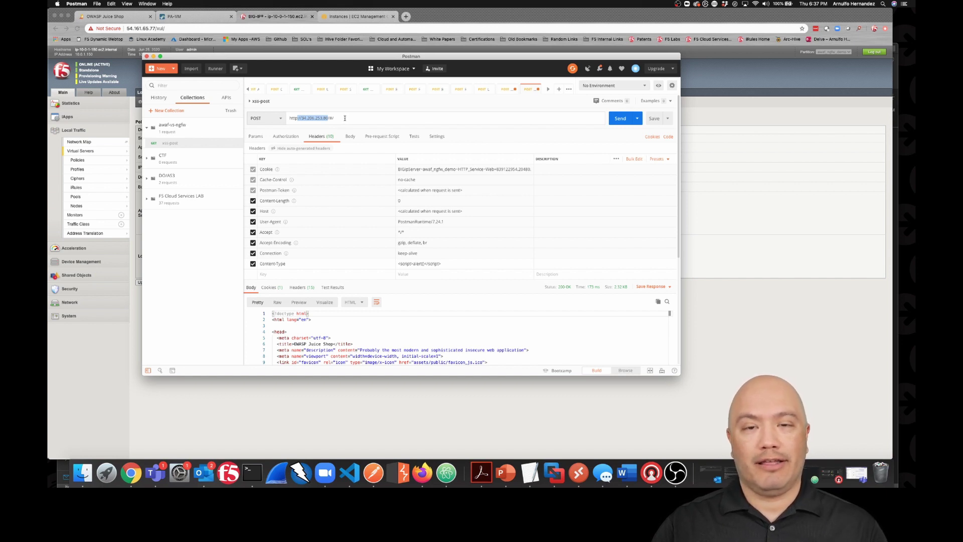
click(344, 118)
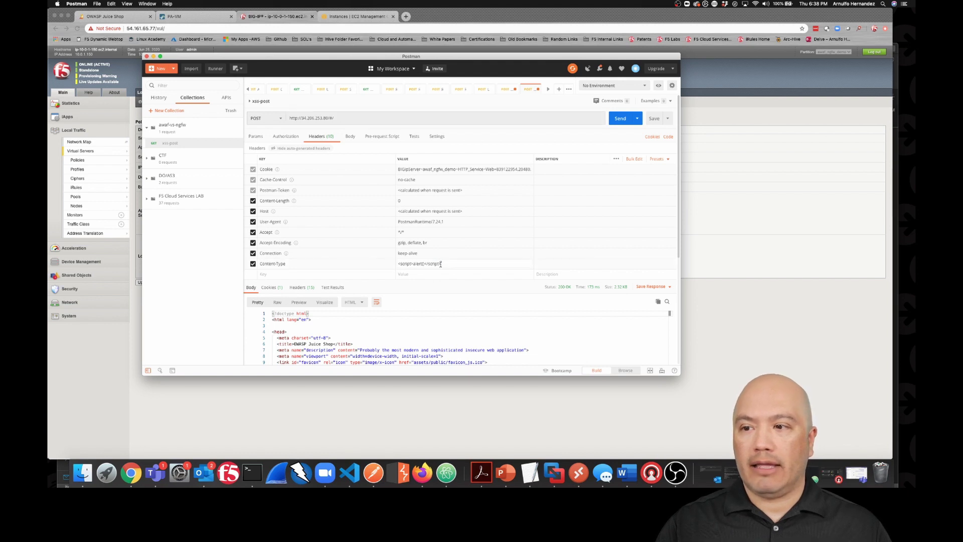
drag(451, 264, 401, 264)
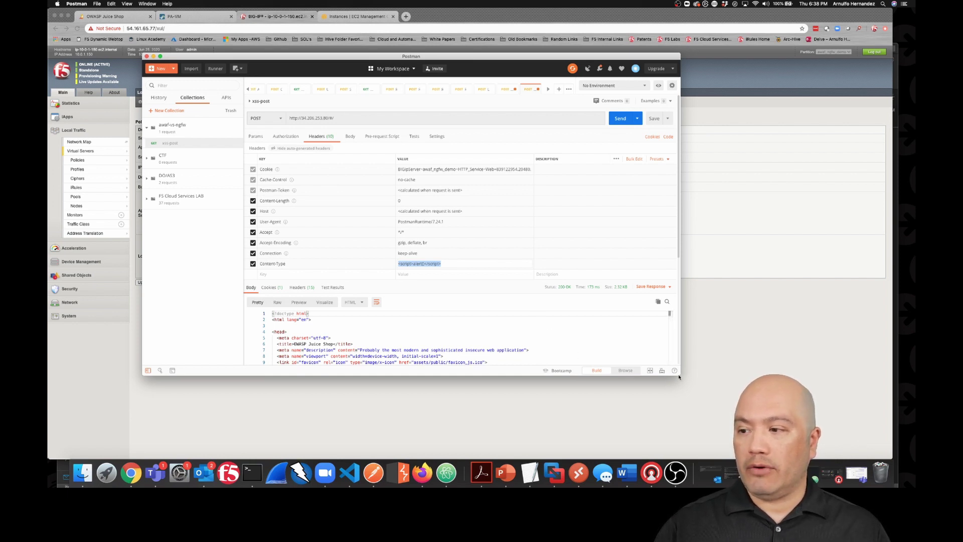
drag(679, 377, 793, 430)
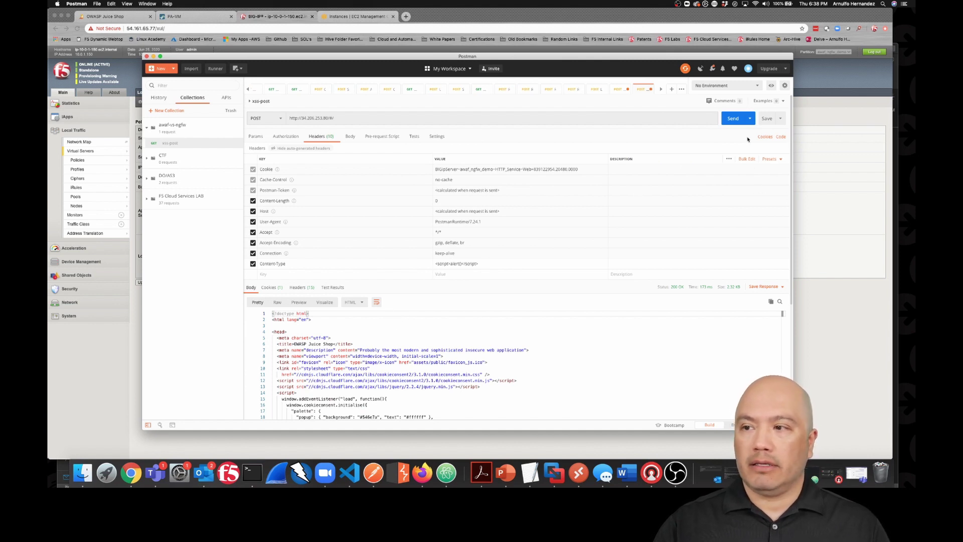
- Send the XSS request and scroll through the 200 OK Juice Shop HTML response
click(734, 120)
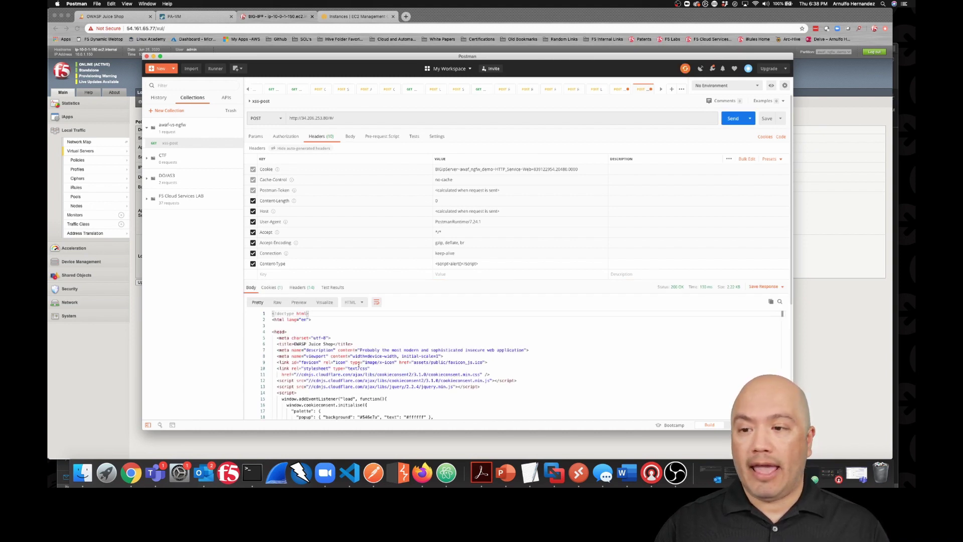
scroll(364, 364, down, 5)
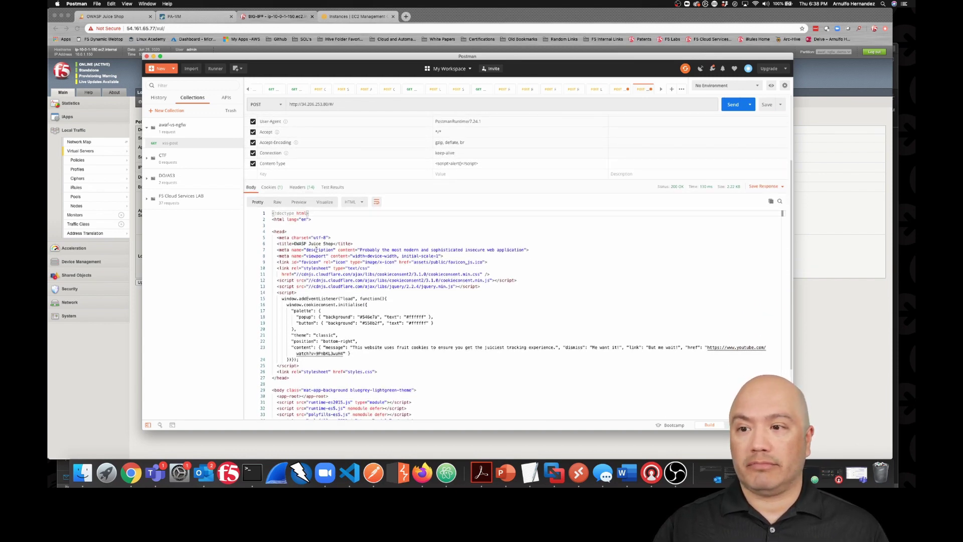
scroll(323, 333, down, 3)
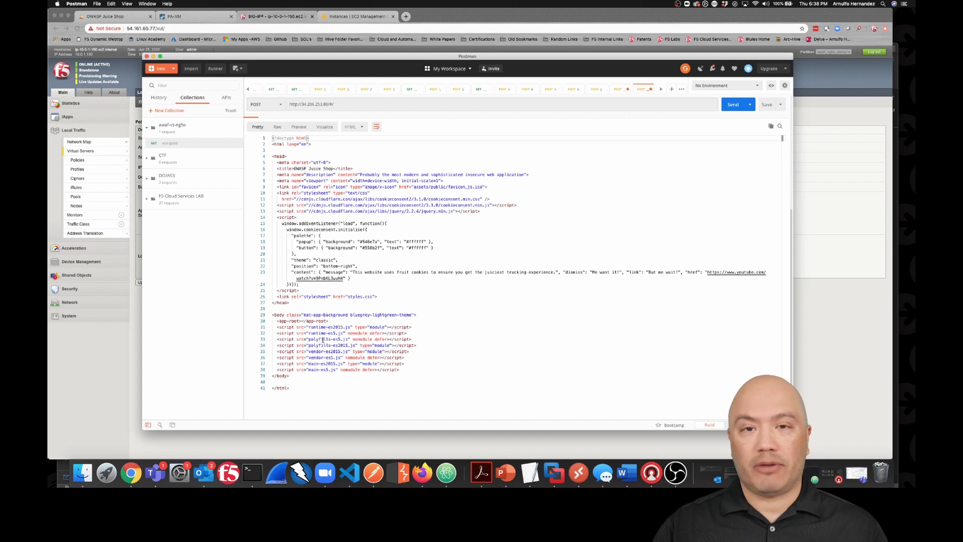
scroll(324, 339, up, 2)
scroll(323, 339, up, 2)
scroll(323, 340, up, 1)
scroll(323, 339, up, 1)
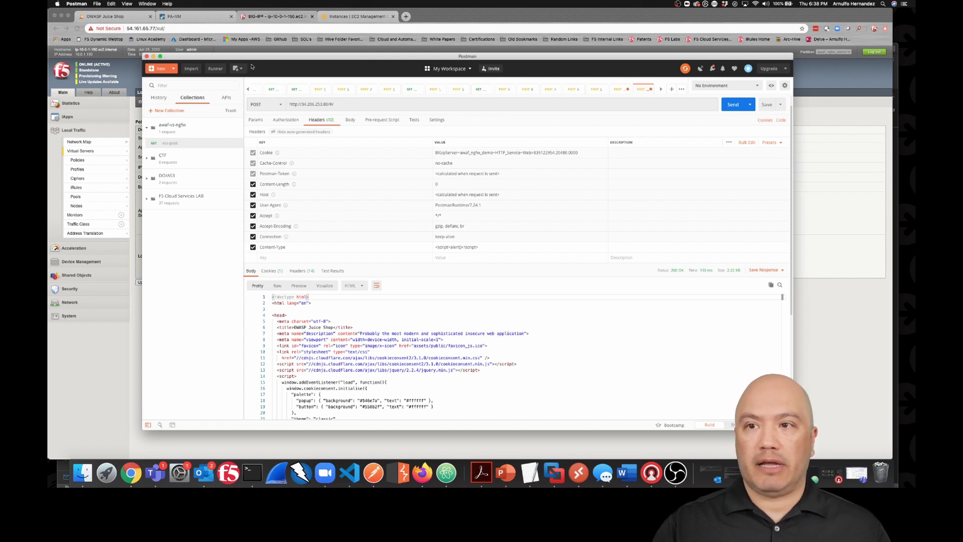
- Check the PAN-OS traffic log showing web-browsing sessions allowed by the allow-80 rule
click(207, 19)
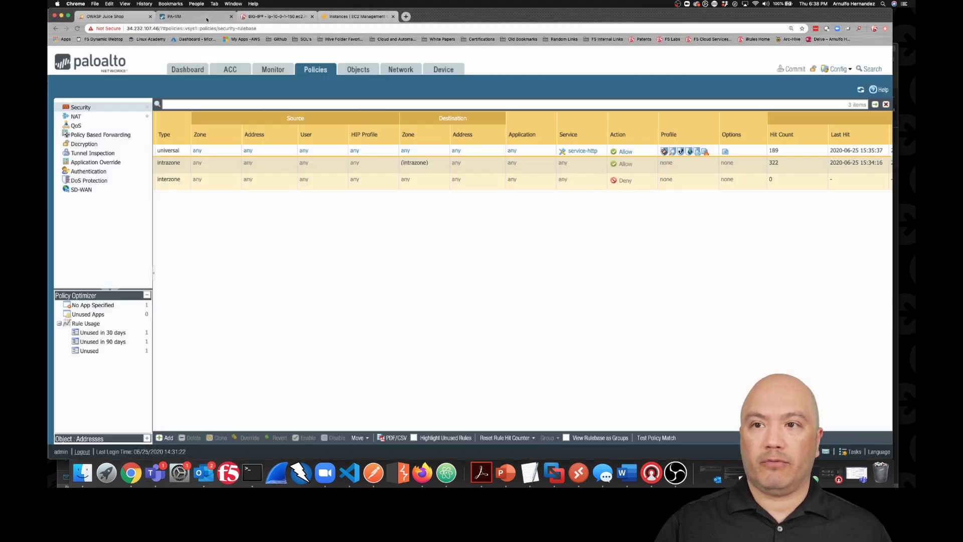
click(266, 73)
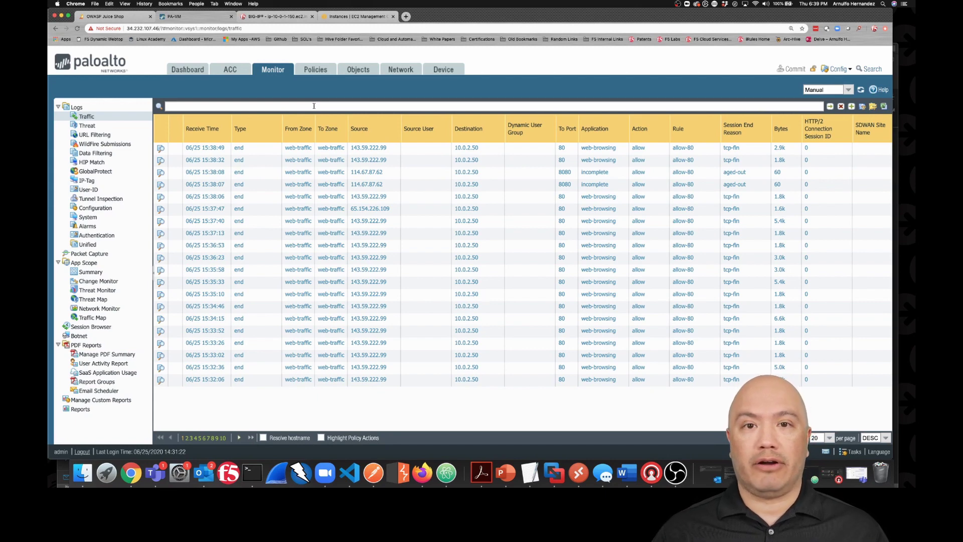
click(286, 17)
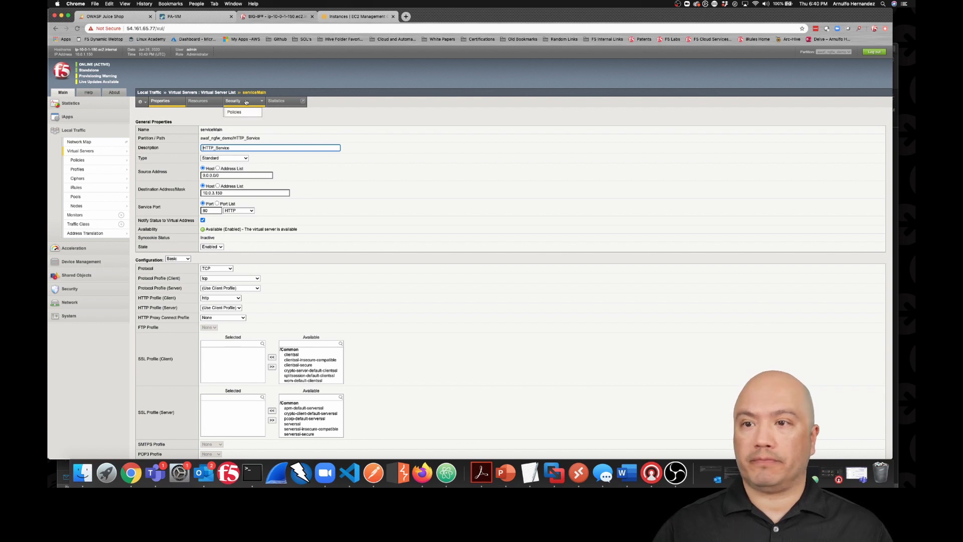
- Enable Demo_ASM_Policy as serviceMain's application security policy and apply the update
click(240, 114)
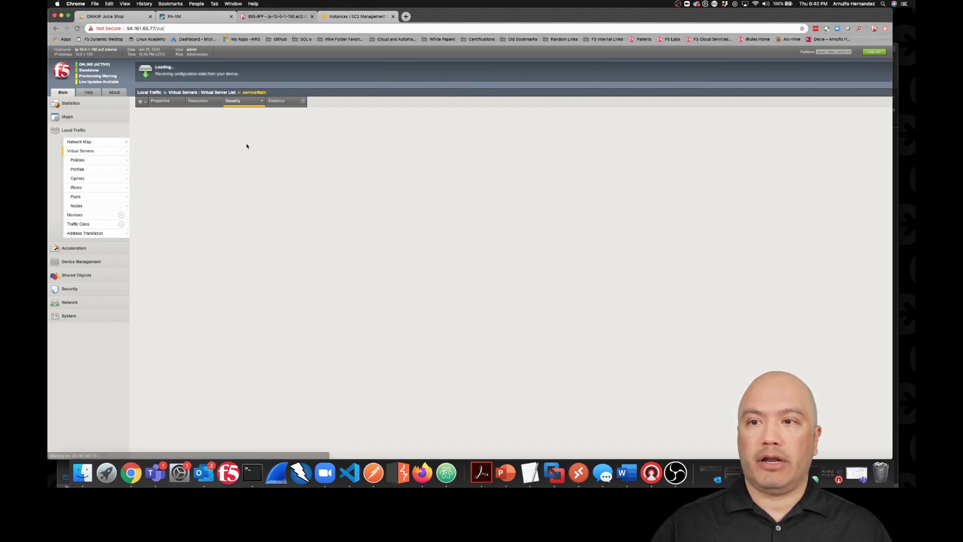
click(219, 148)
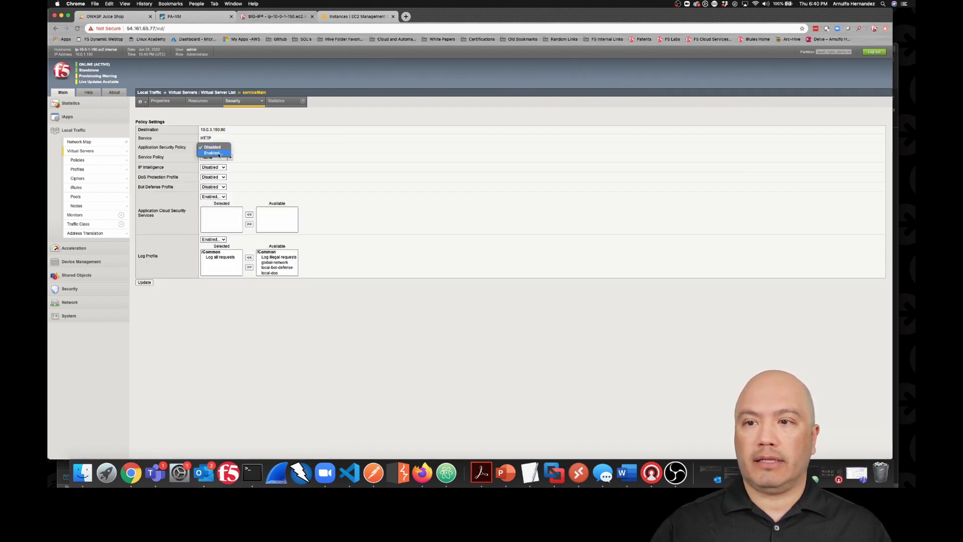
click(219, 153)
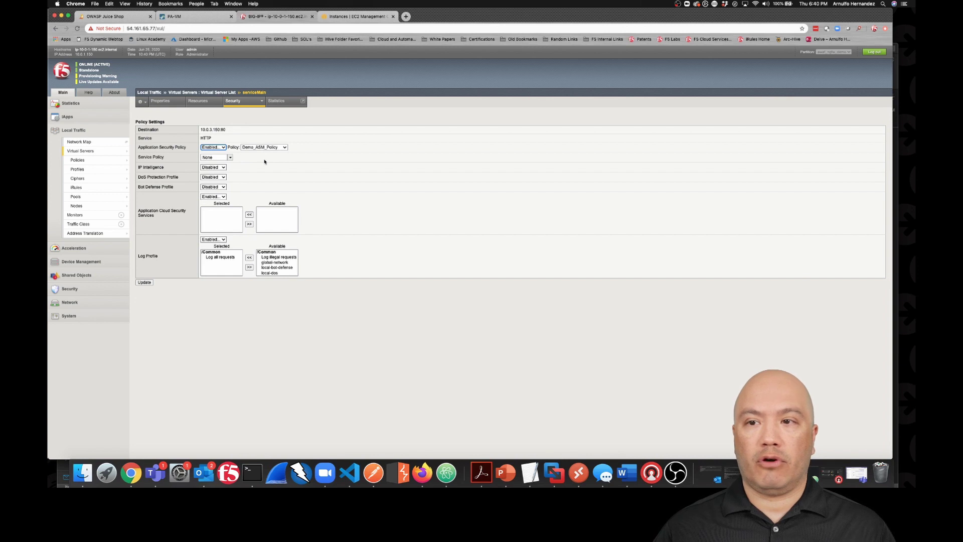
click(264, 161)
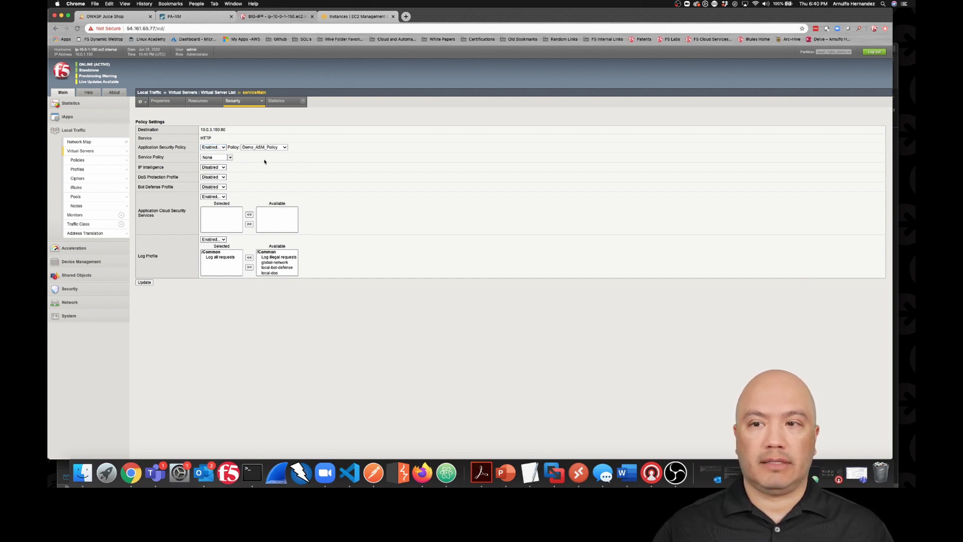
click(145, 284)
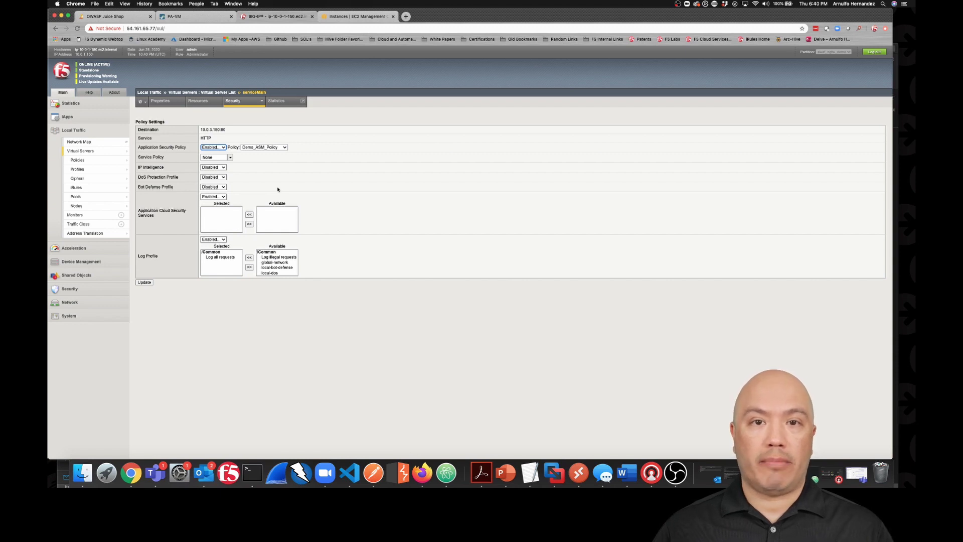
click(373, 473)
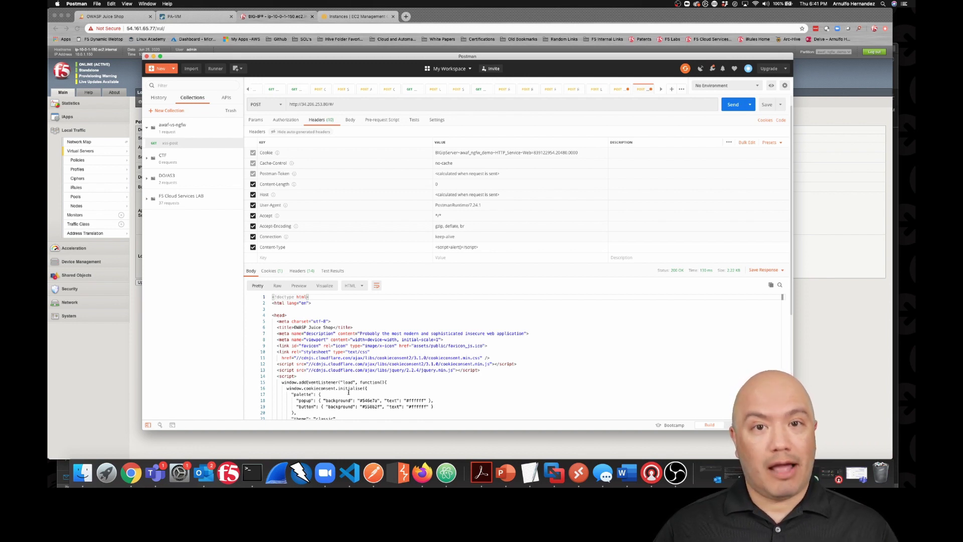
- Resend the XSS request and highlight the resulting 'Request Rejected' title
click(732, 106)
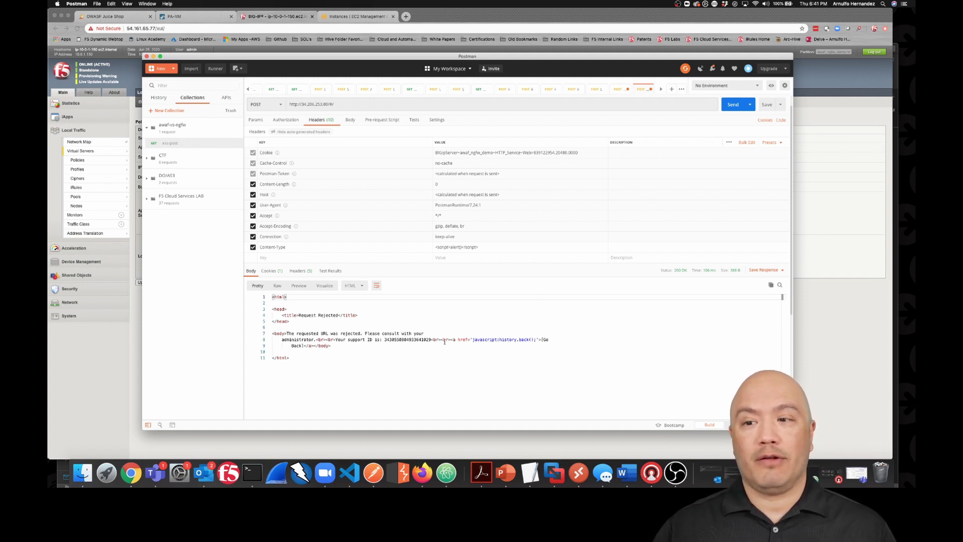
drag(297, 315, 348, 316)
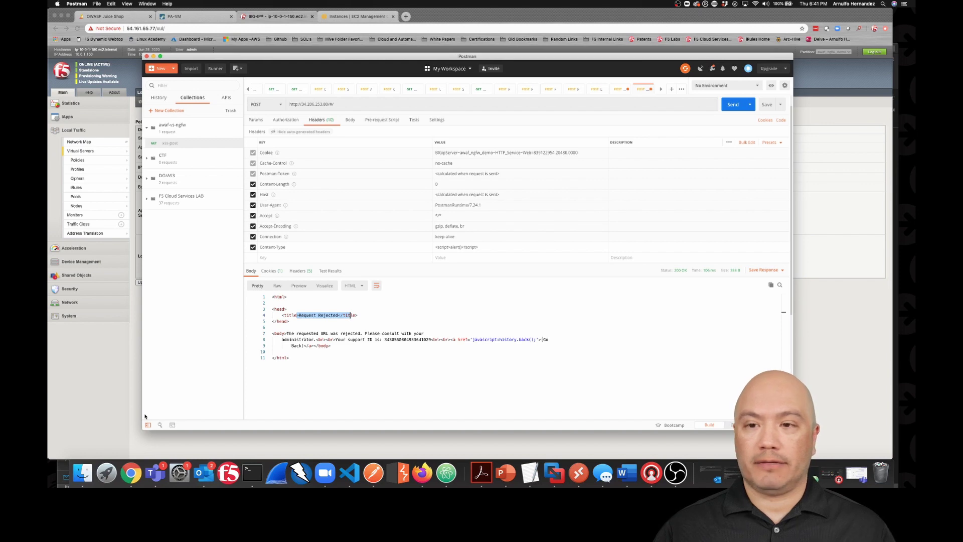
- Refresh the PAN-OS traffic log to see newer sessions still allowed by allow-80
click(213, 18)
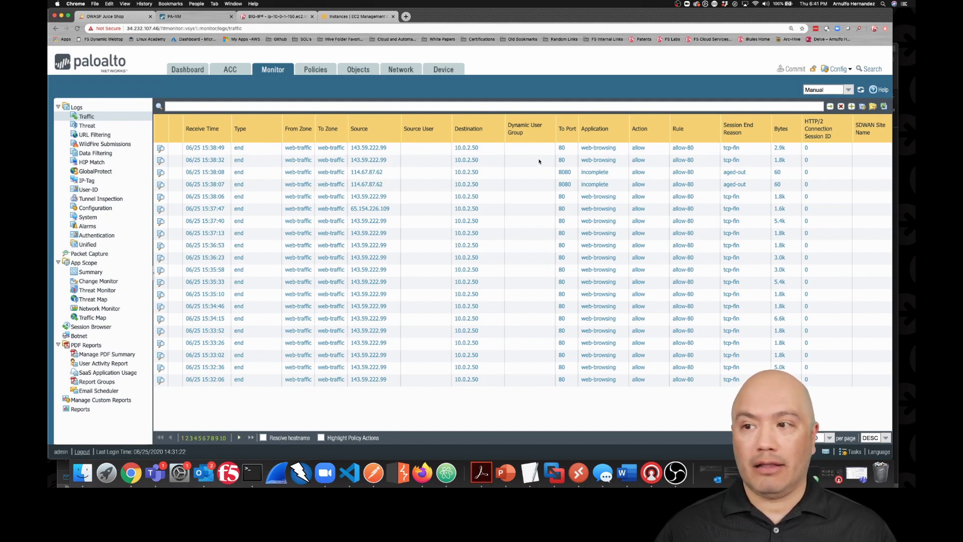
click(861, 89)
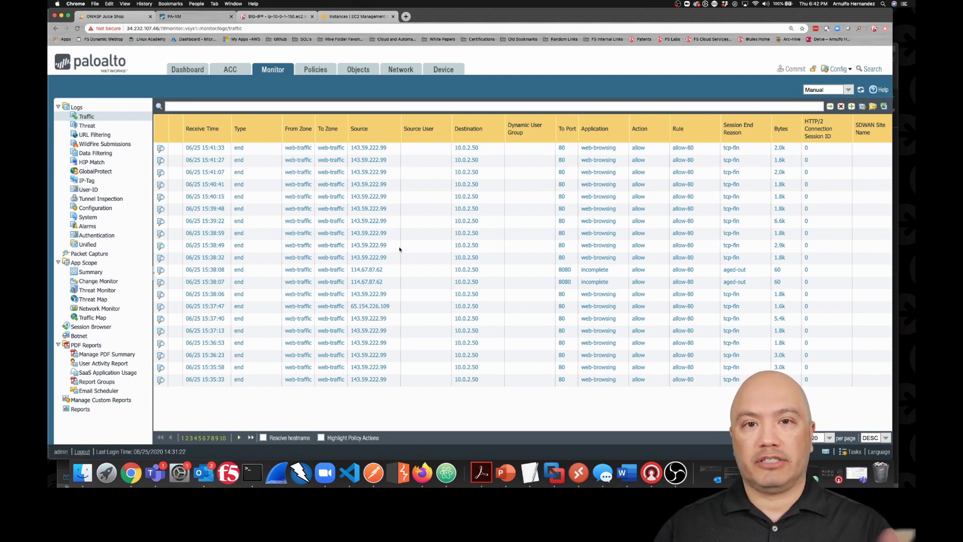
- Open the blocked POST in BIG-IP's application request log to view its XSS signature violation
click(294, 16)
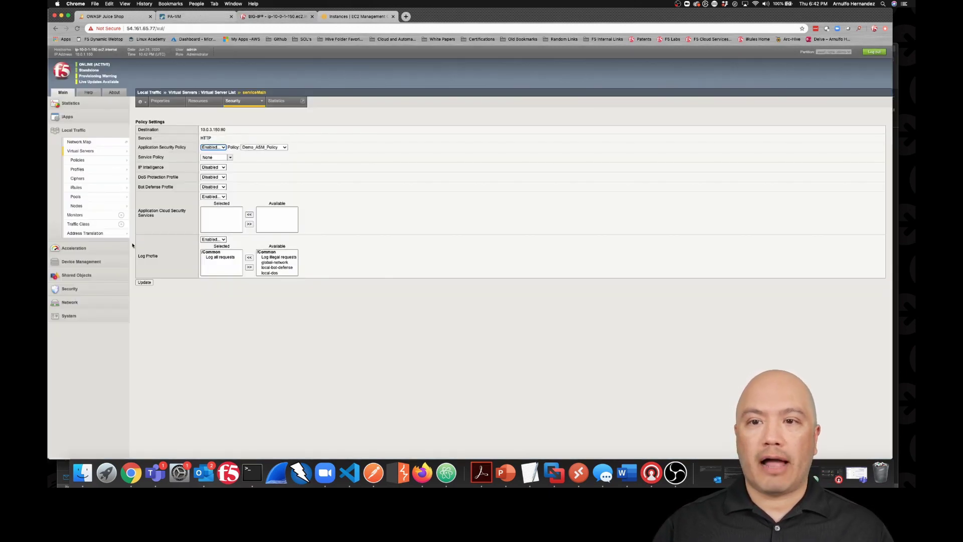
click(72, 288)
mouse_move(74, 279)
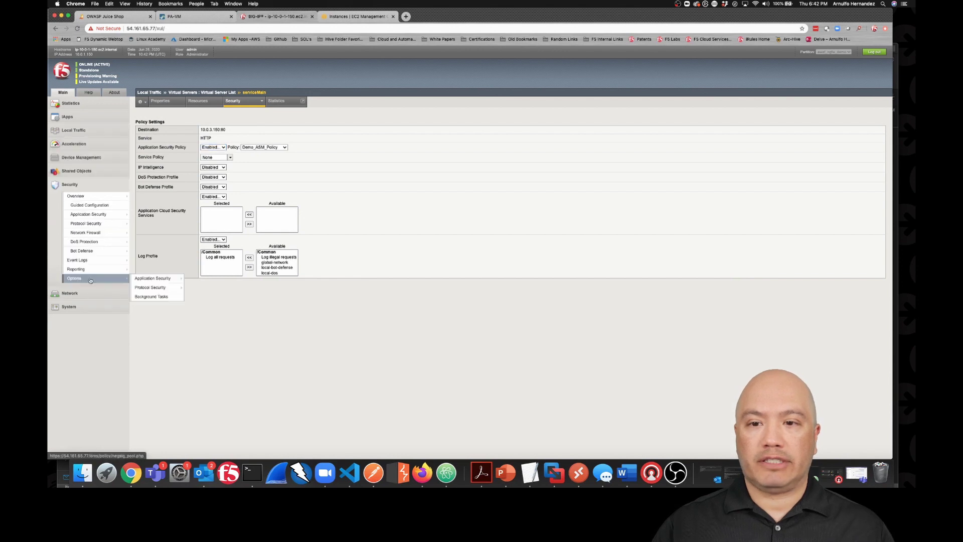
click(216, 260)
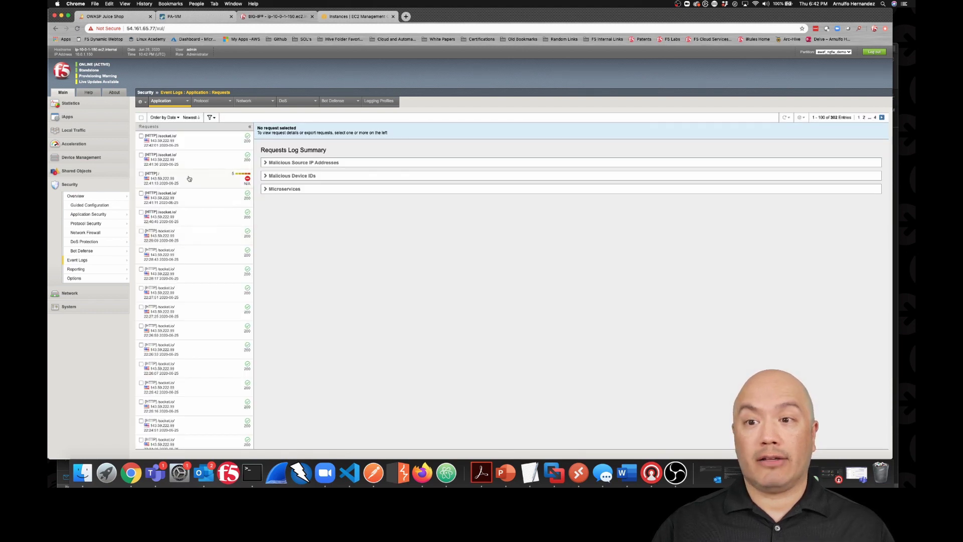
click(189, 179)
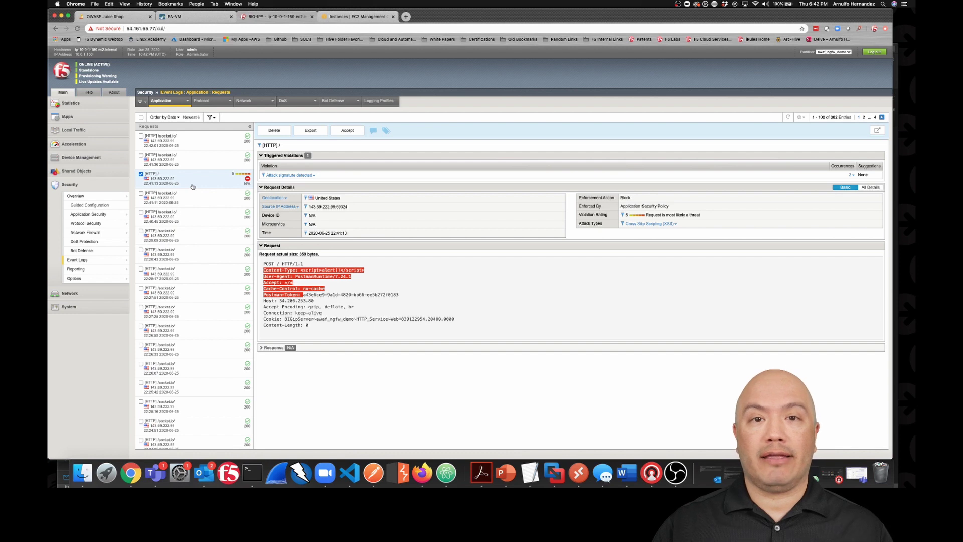